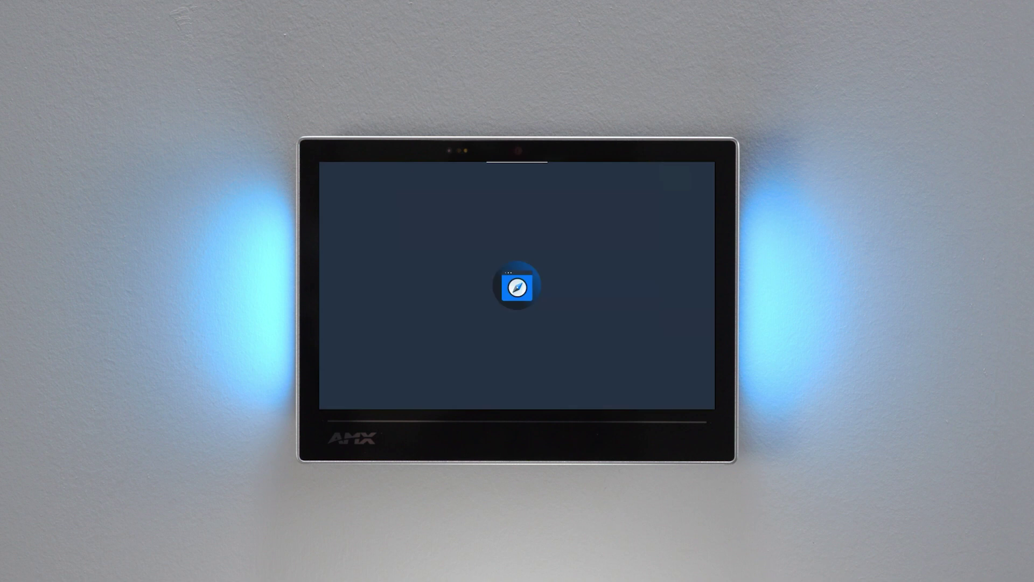
key(BackSpace)
key(BackSpace)
key(BackSpace)
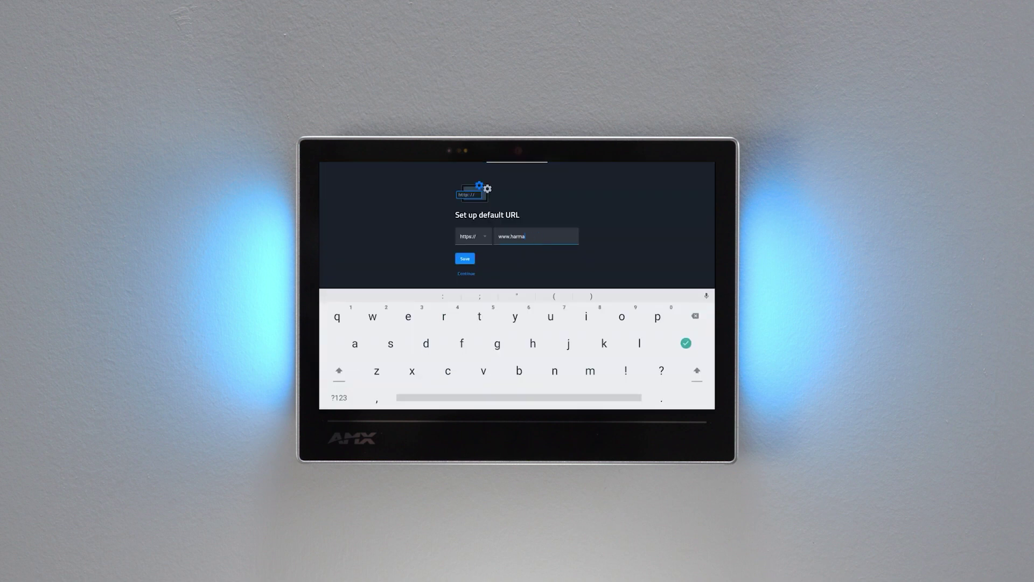
key(BackSpace)
key(BackSpace)
key(BackSpace)
key(BackSpace)
key(BackSpace)
text(u/m)
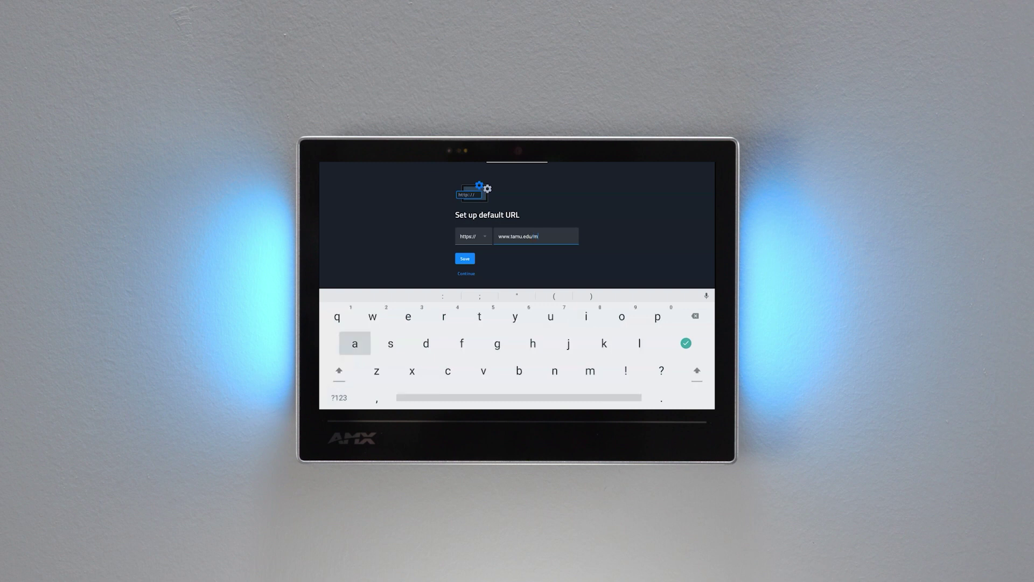
text(ap)
key(Return)
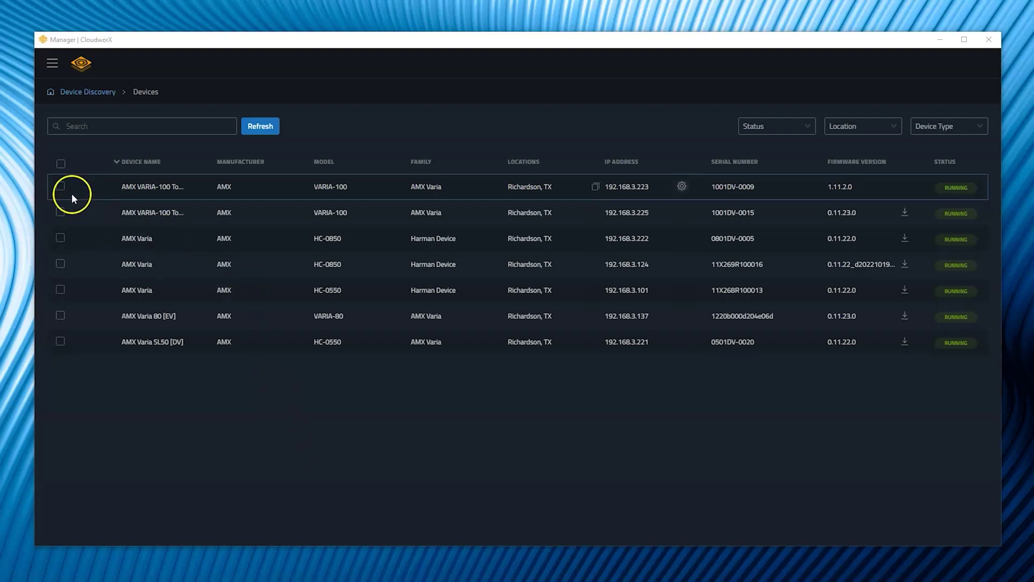
- Select both VARIA-100 panels, set their Home Application to Web Kiosk, and confirm deployment
click(62, 188)
click(62, 214)
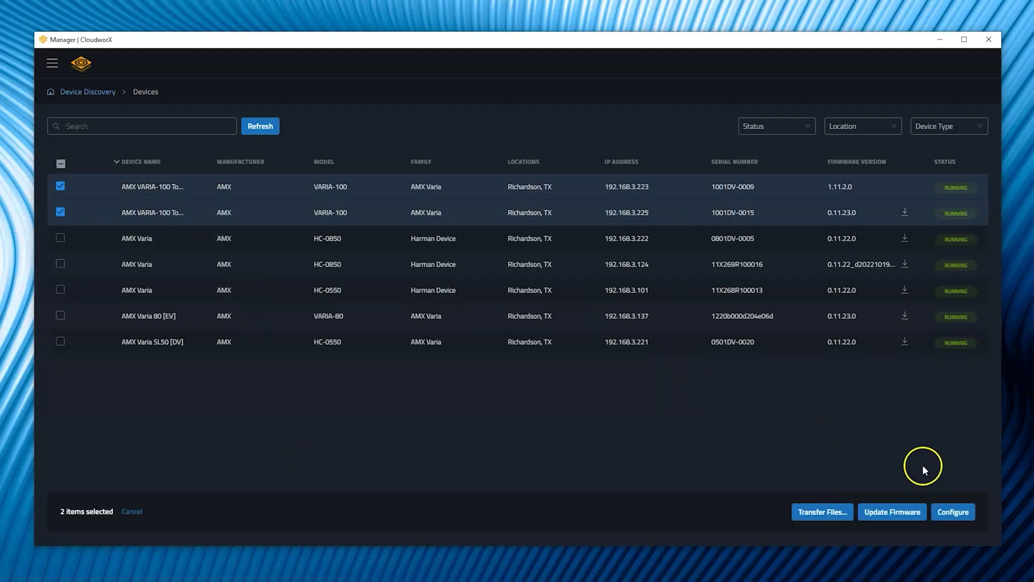
click(953, 511)
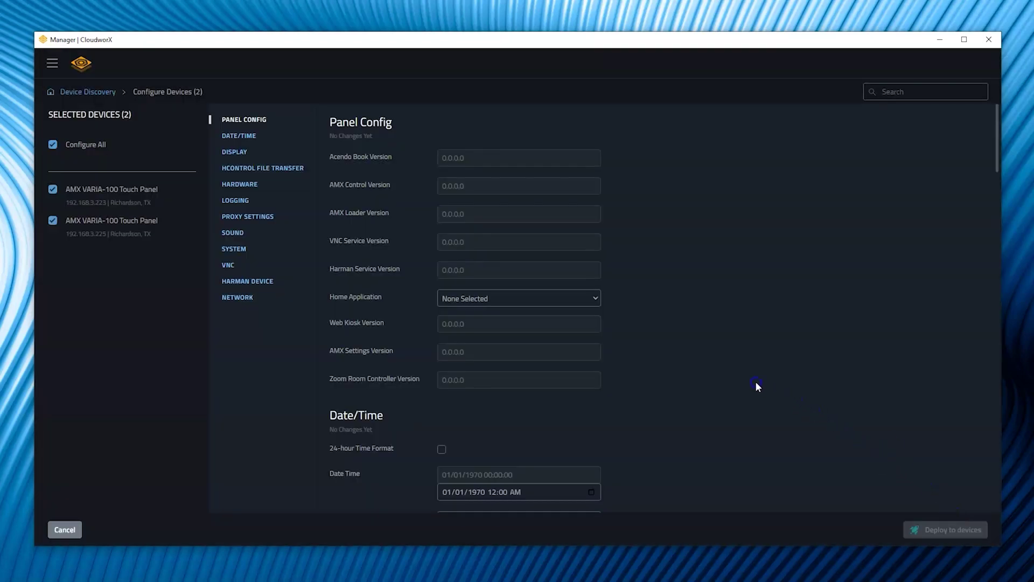
click(597, 300)
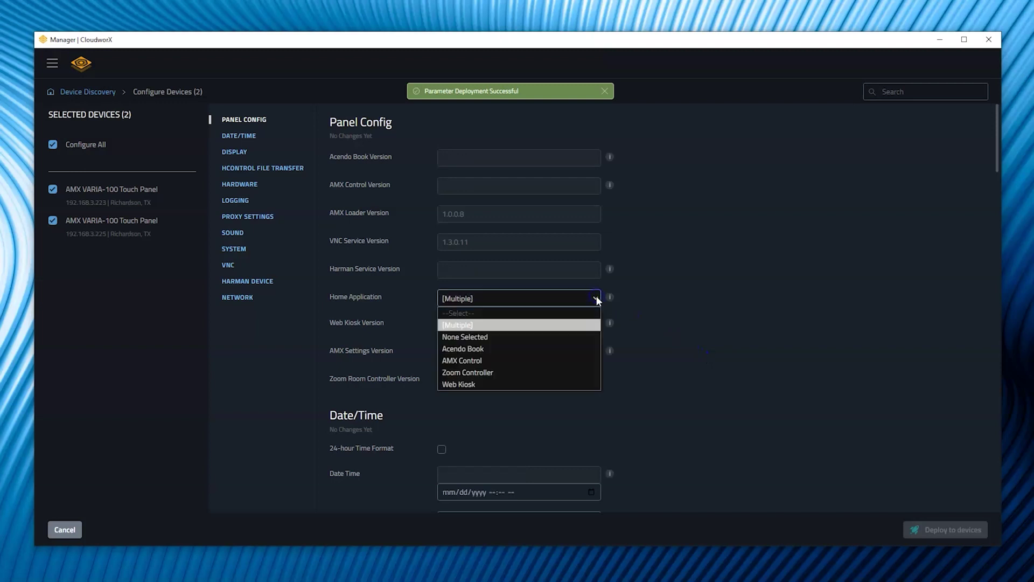
click(501, 385)
click(942, 529)
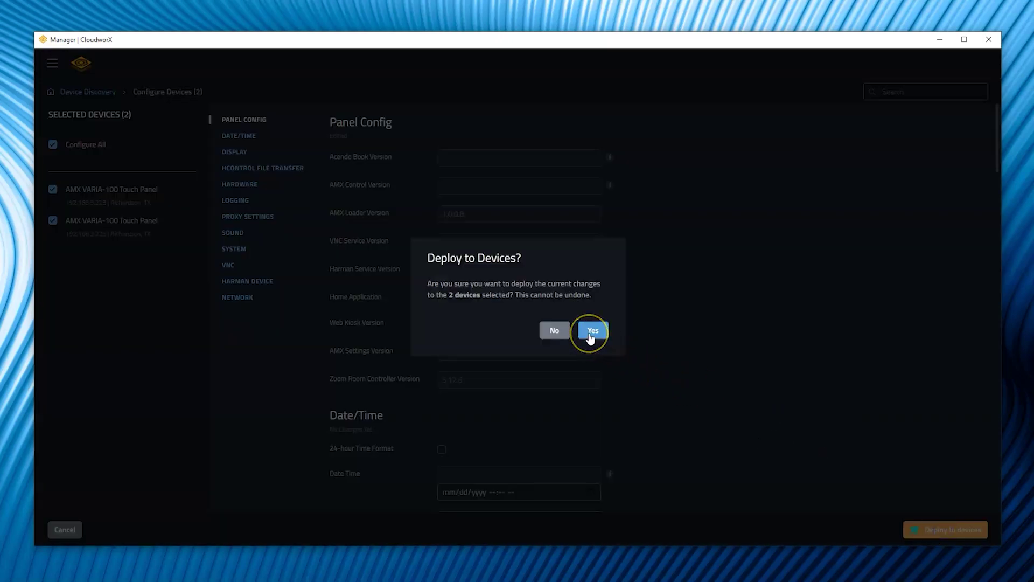
click(590, 333)
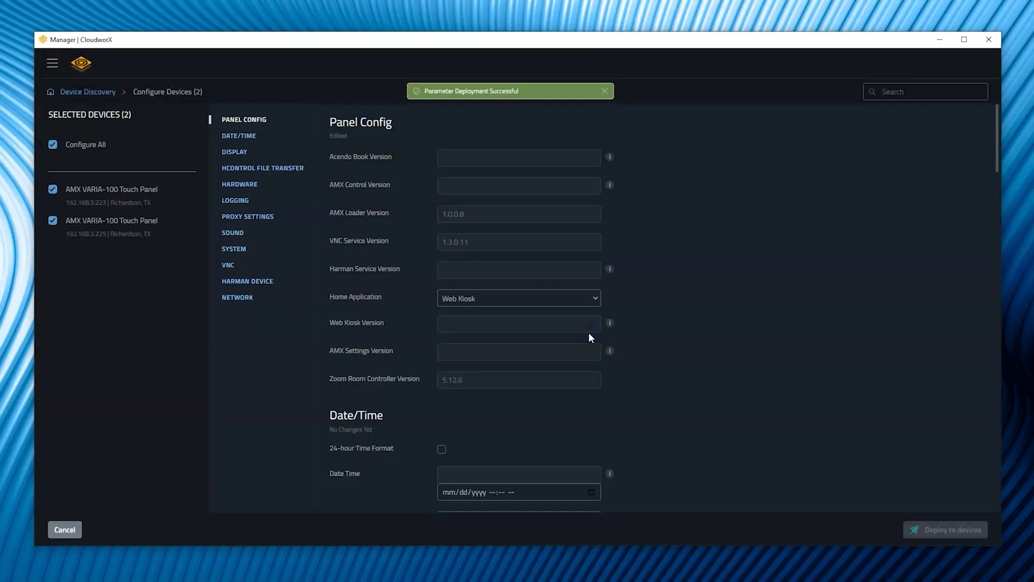